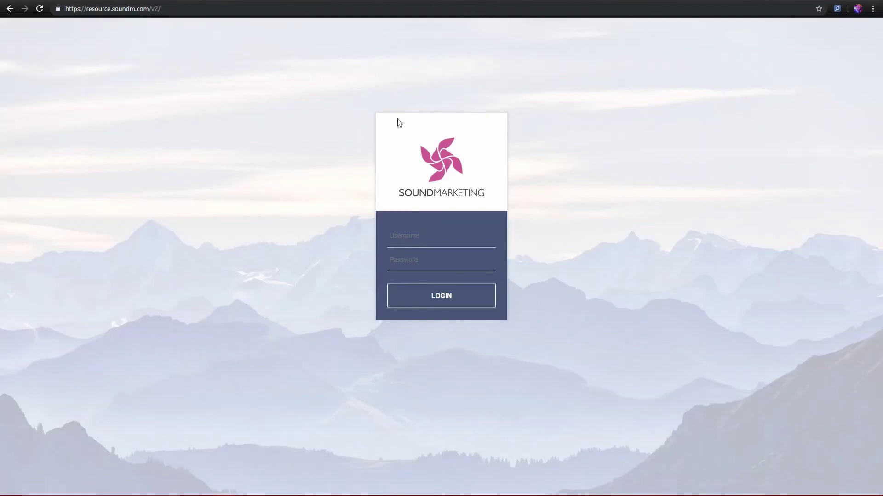
Step: Log in to the demo account with username and password, retrying after the invalid-login error
left_click(398, 240)
type("VideoDemo")
left_click(404, 261)
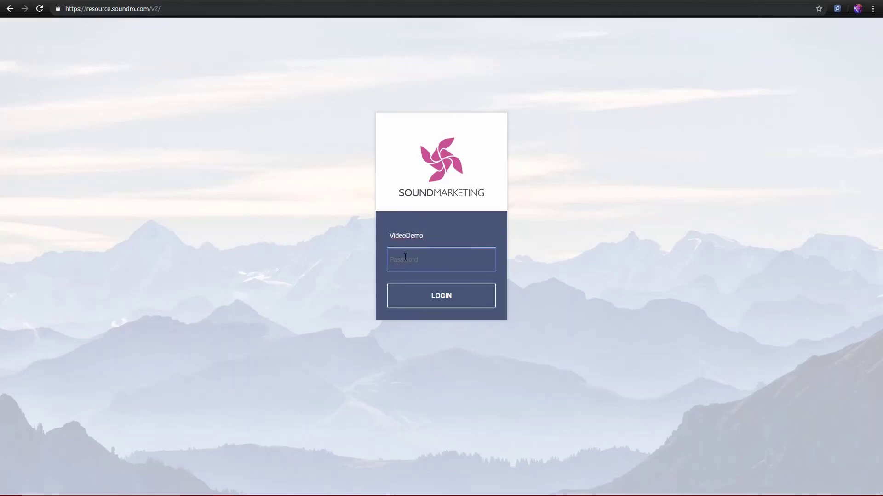
type("••••••••••••••••")
key("Return")
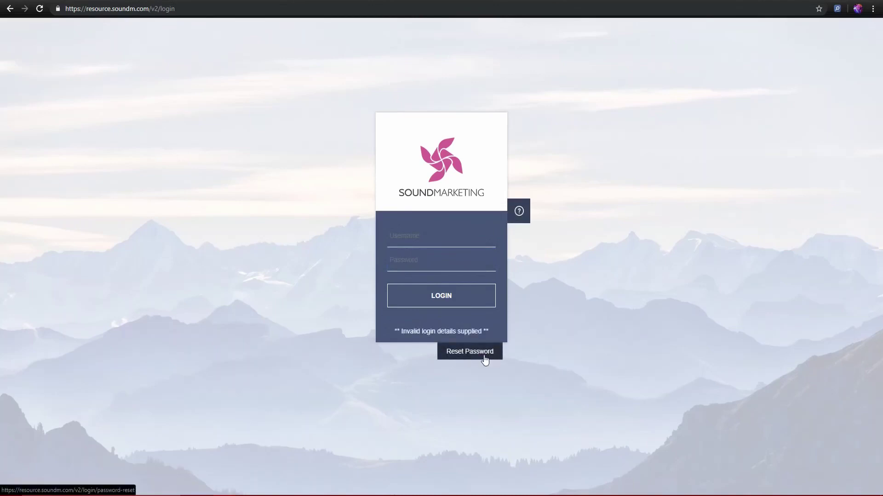
left_click(412, 237)
type("Vi")
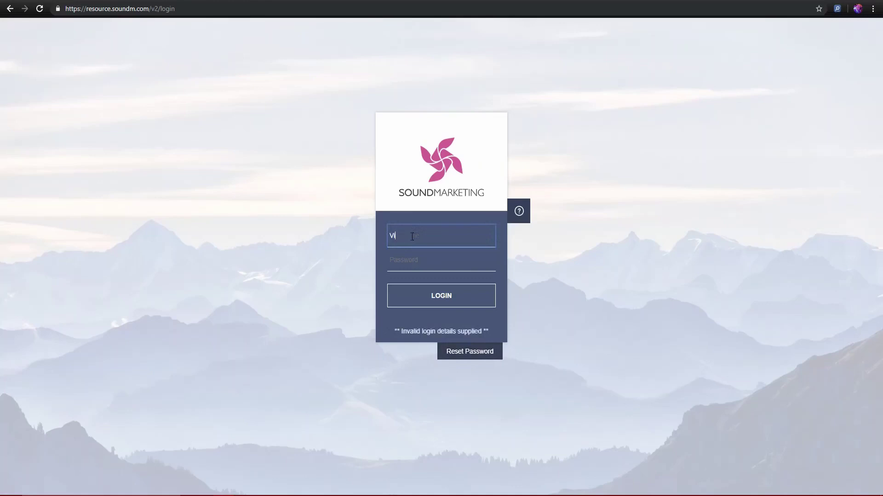
type("deoDemo")
key("Tab")
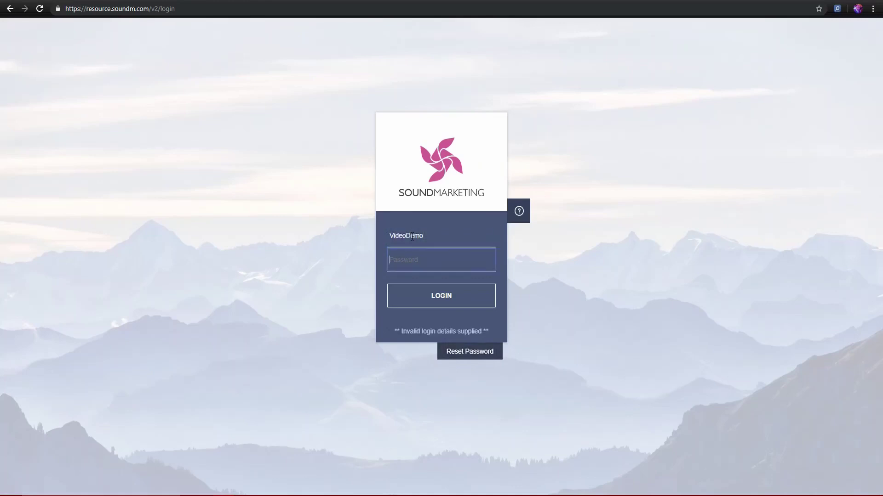
type("•••••••")
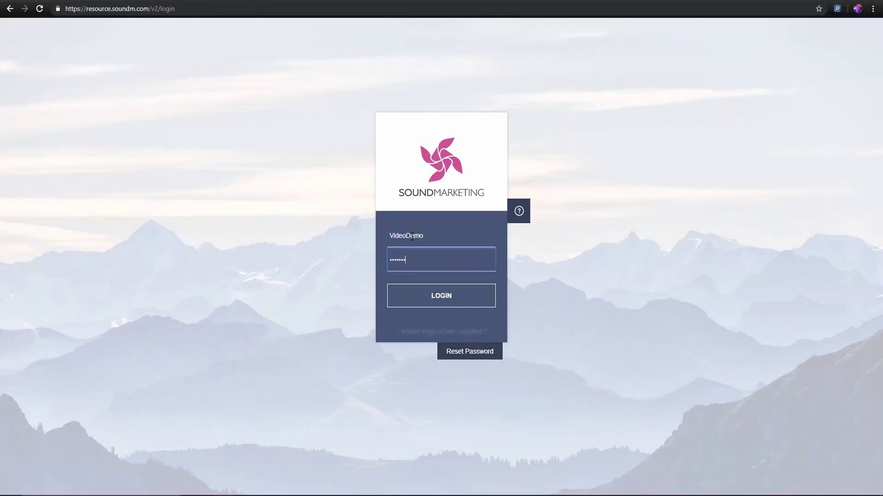
key("Return")
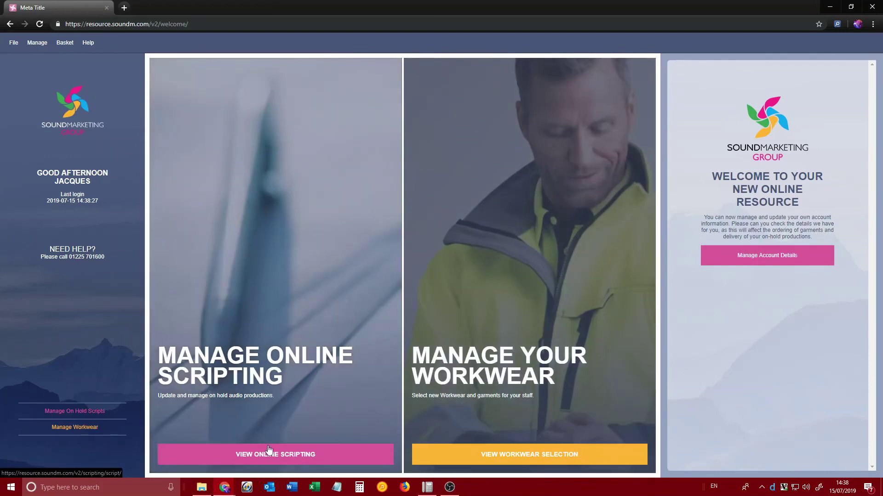
Step: Open View Online Scripting to bring up the Demo Script and its message prompts
left_click(269, 449)
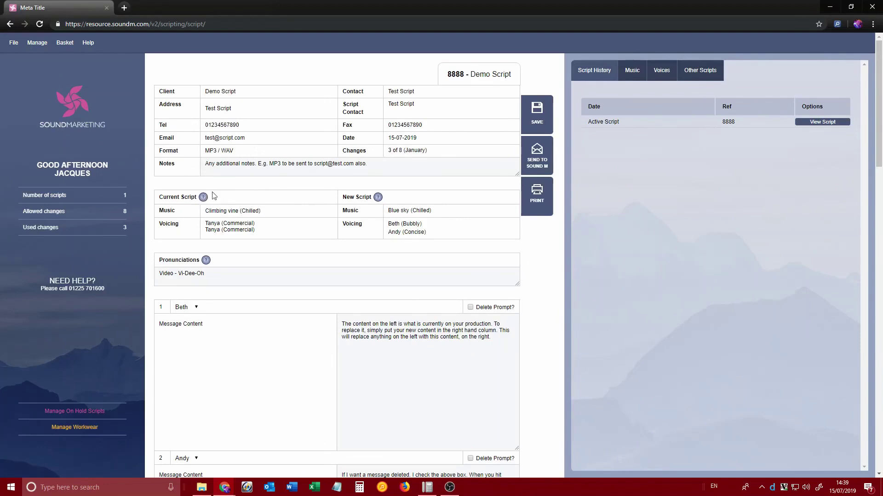
mouse_move(377, 198)
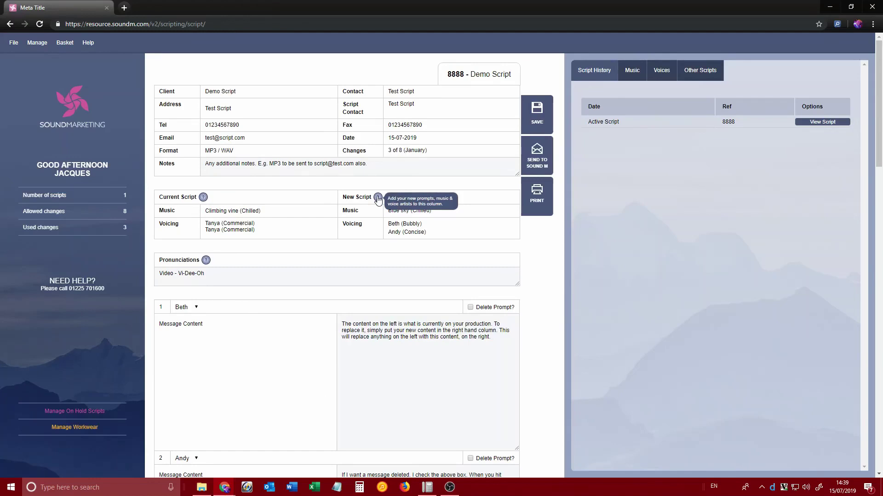
scroll(290, 181, "down", 1)
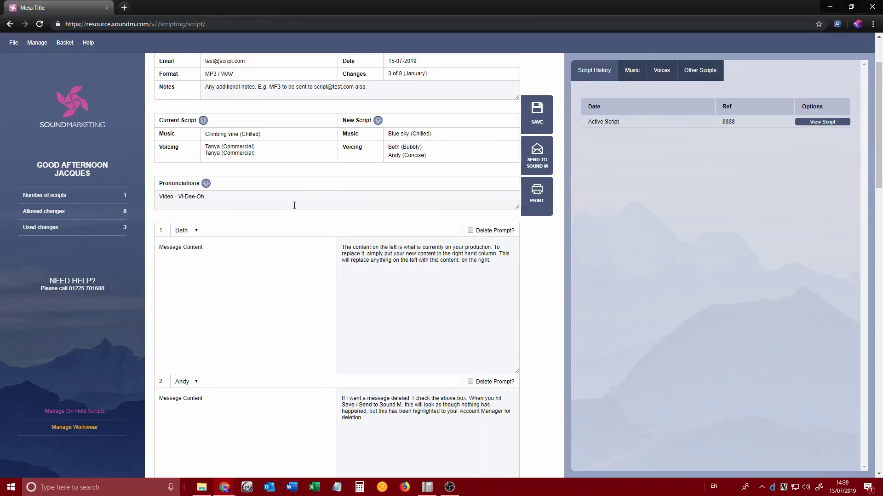
scroll(281, 205, "down", 2)
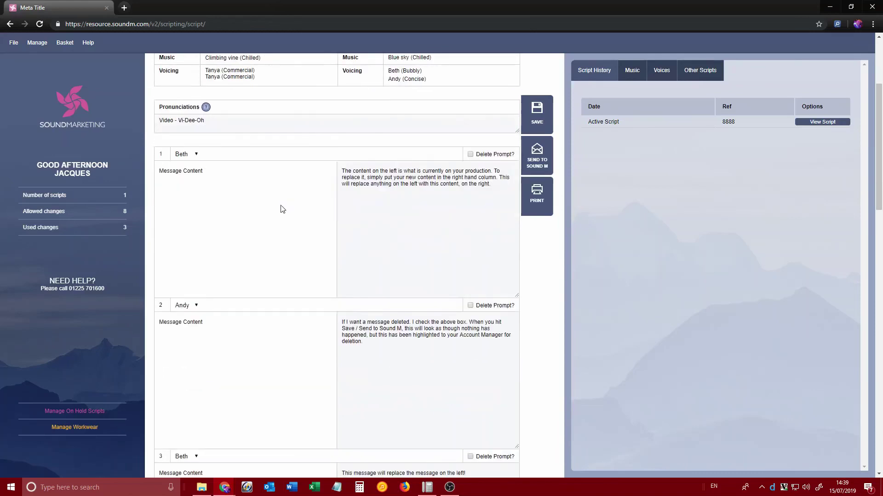
scroll(228, 311, "down", 2)
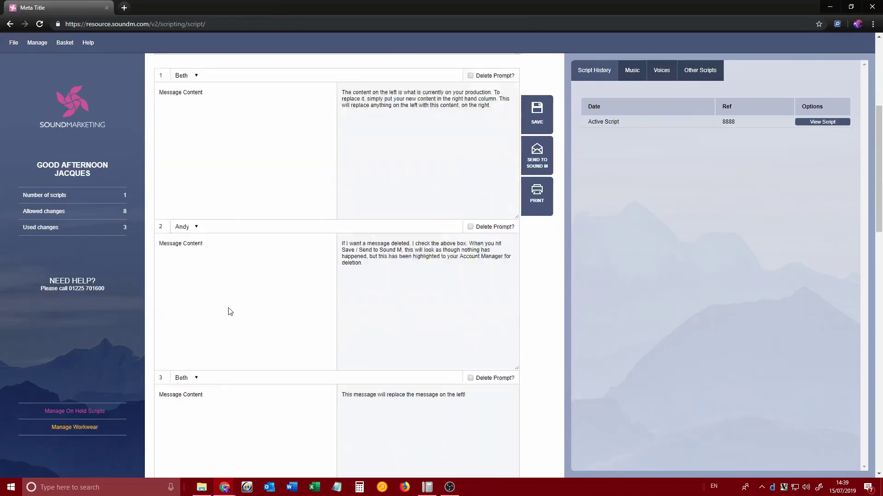
scroll(358, 248, "down", 1)
scroll(242, 251, "up", 3)
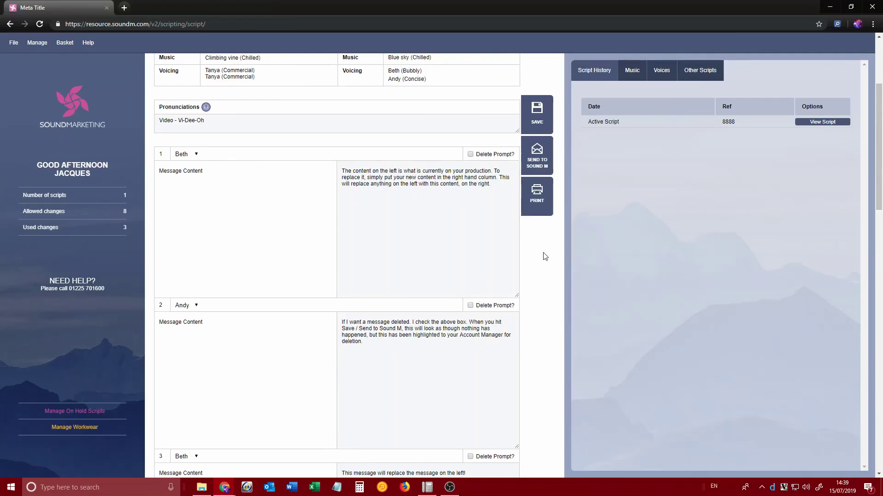
type("We'll add th")
type("is to your production")
type(".")
scroll(545, 276, "down", 3)
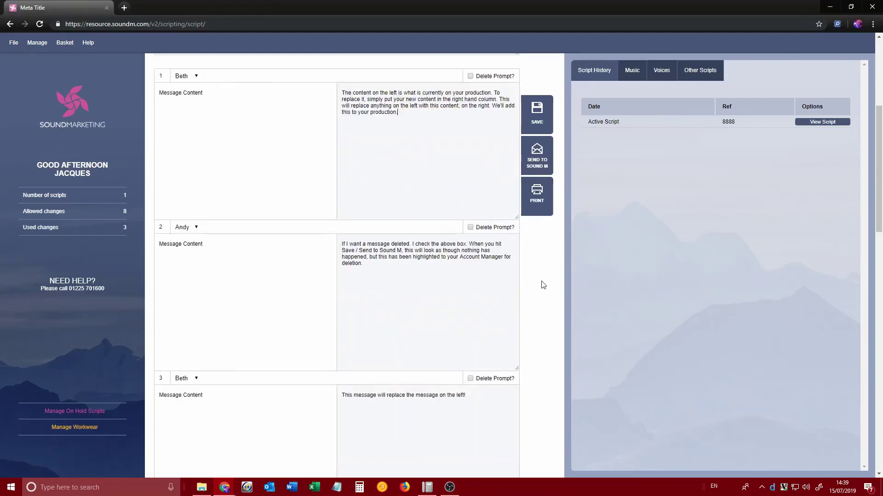
scroll(524, 242, "down", 2)
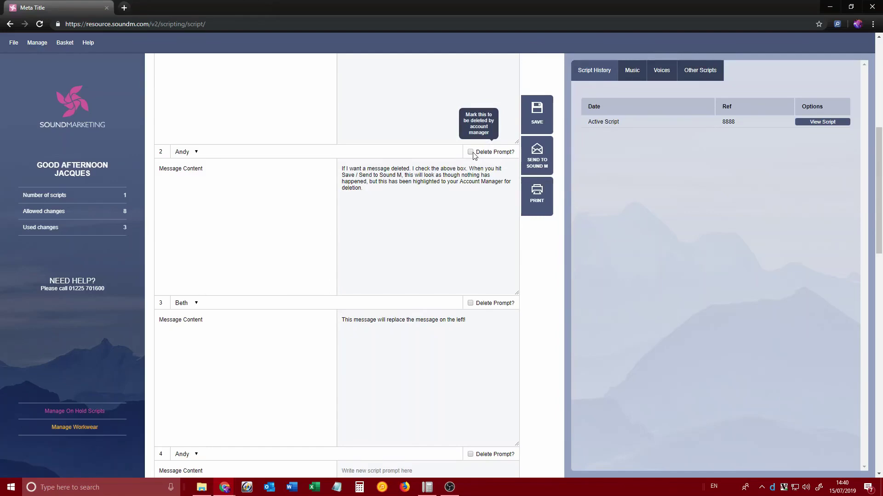
Step: Tick Delete Prompt? on message prompt 2
left_click(471, 152)
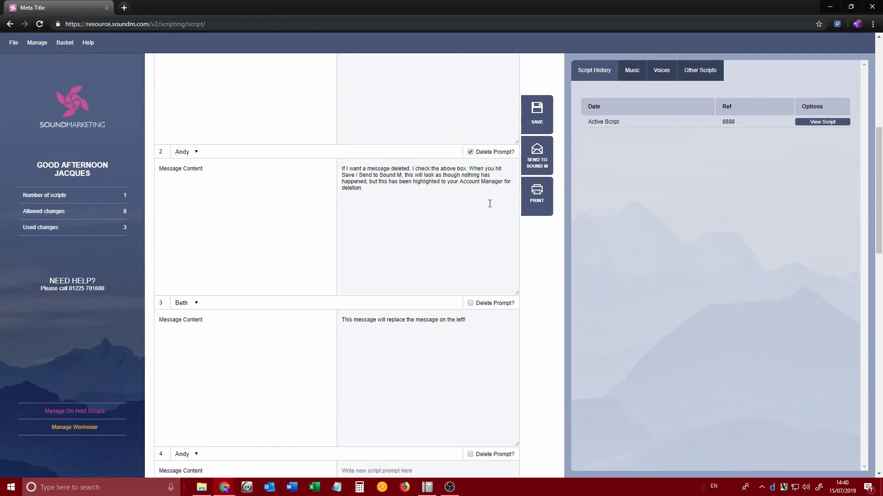
scroll(490, 205, "down", 1)
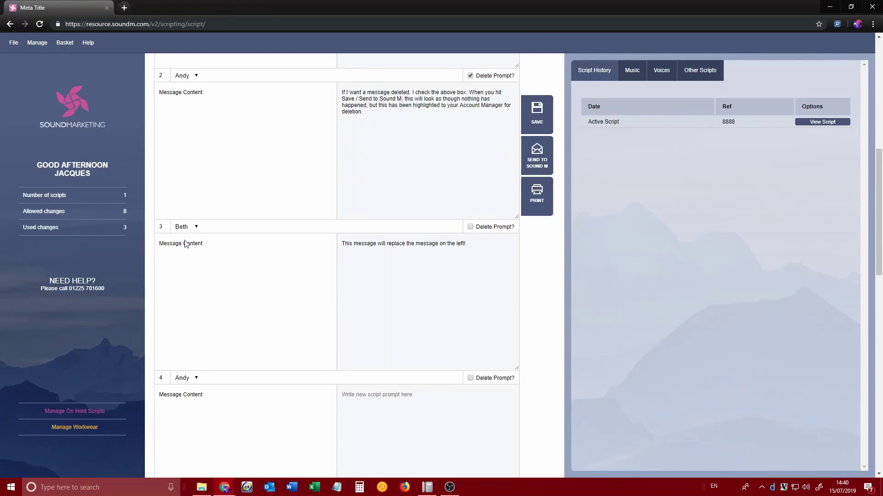
scroll(426, 276, "up", 3)
scroll(426, 276, "up", 3)
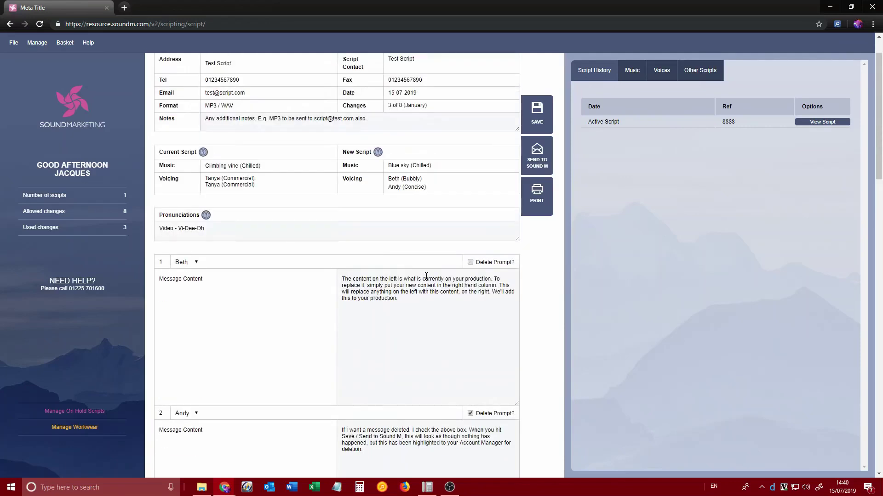
scroll(427, 276, "up", 2)
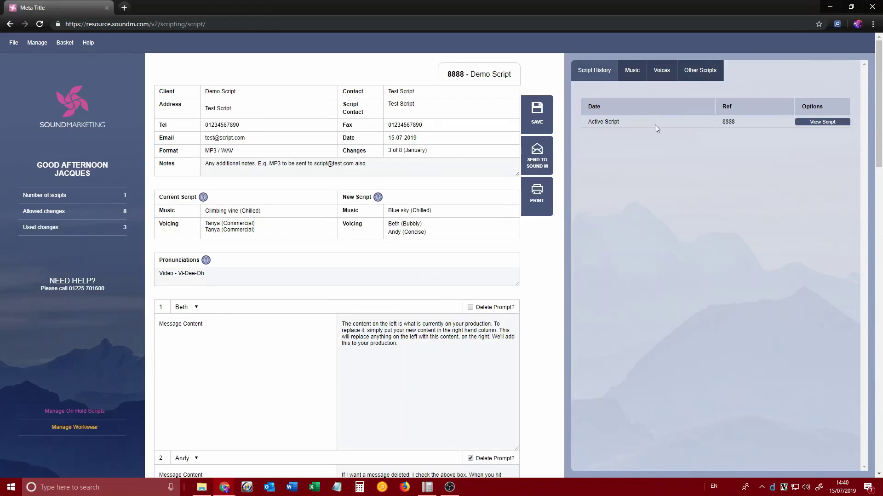
Step: Replace the Blue Sky music with Close Your Eyes from the Chilled collection
left_click(639, 73)
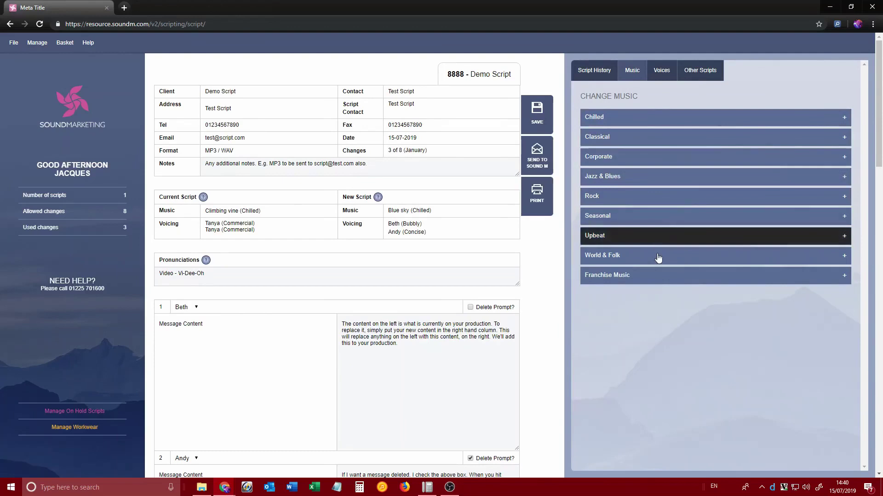
left_click(654, 118)
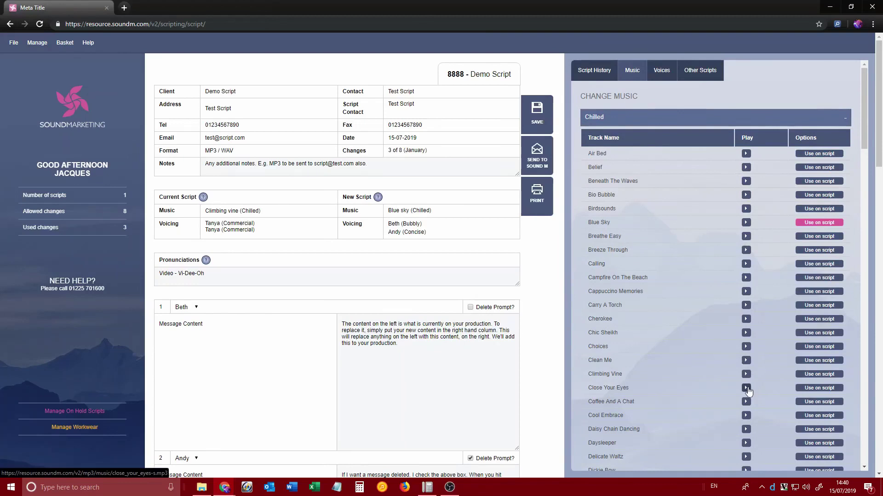
left_click(819, 388)
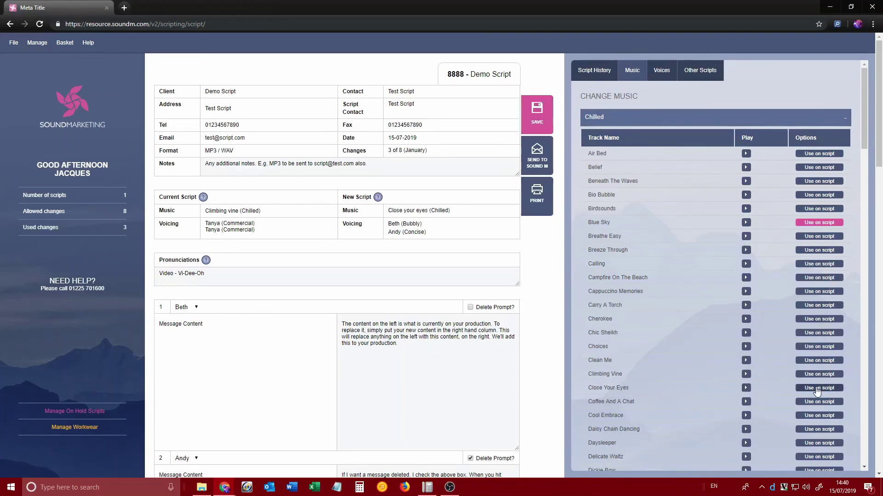
Step: Make Andy's Upbeat style the first voice, replacing Beth (Bubbly)
left_click(661, 70)
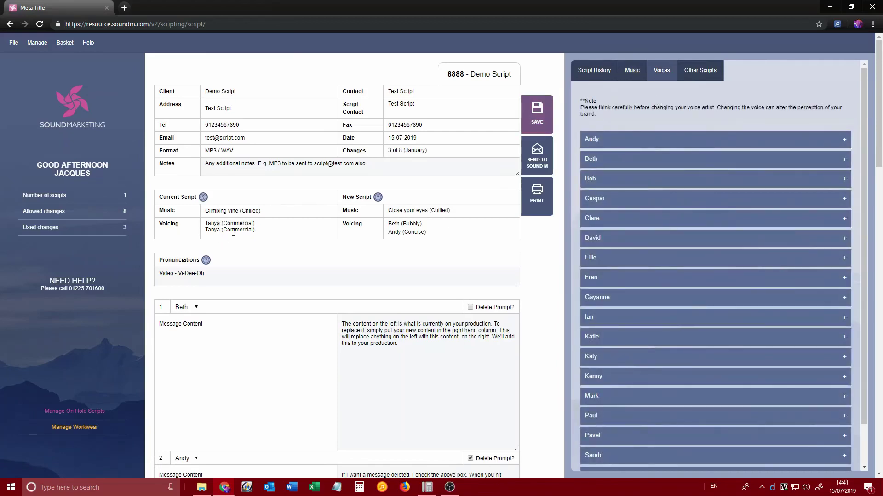
left_click(639, 139)
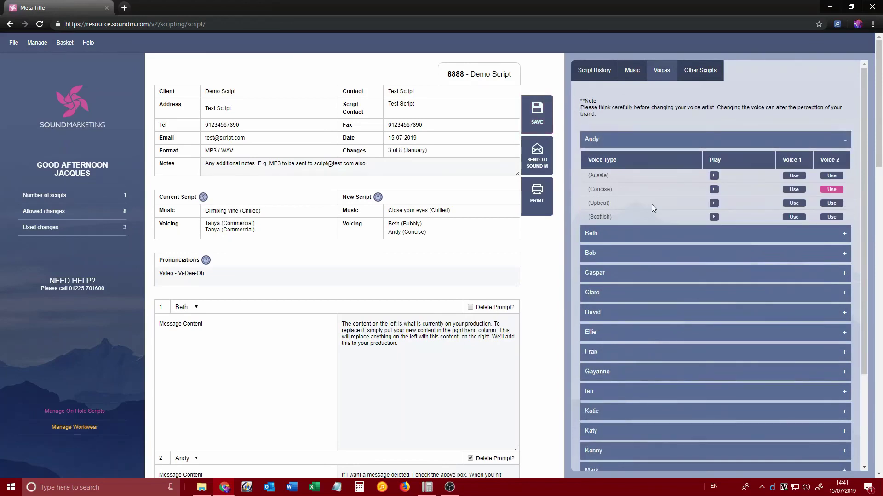
left_click(793, 203)
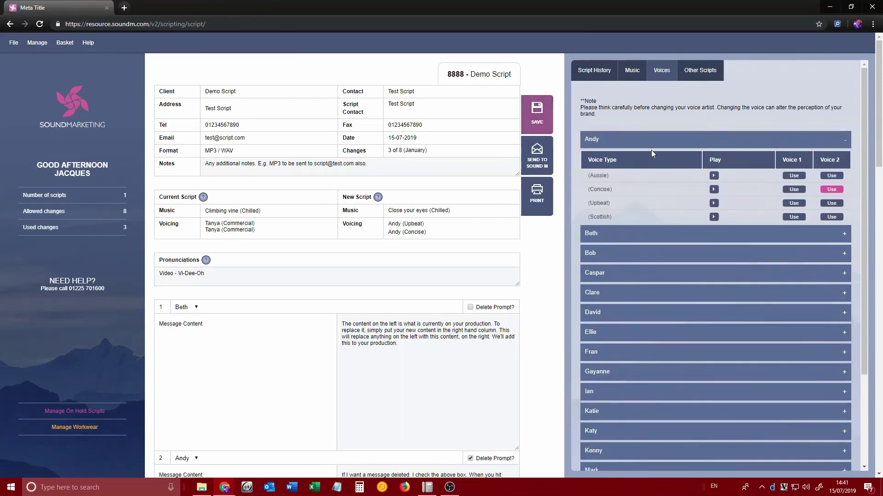
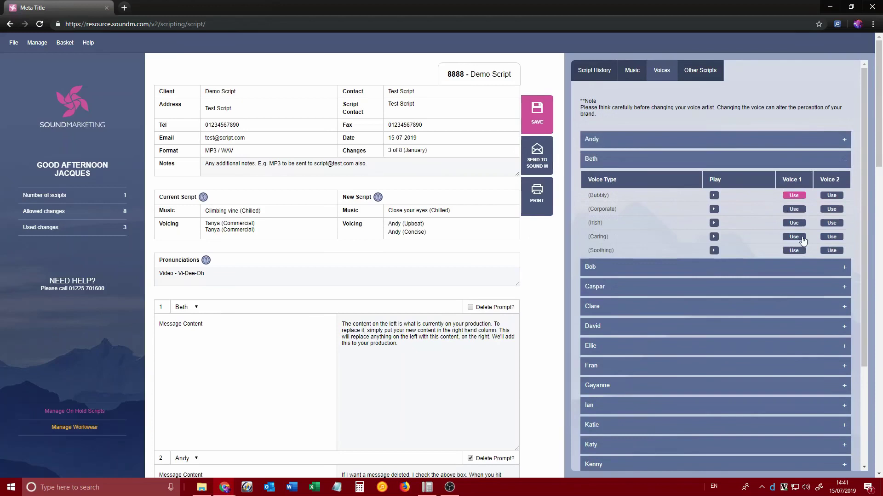
Step: Switch the script's second voice to Beth (Caring), keeping Andy (Upbeat) as the first voice
left_click(794, 237)
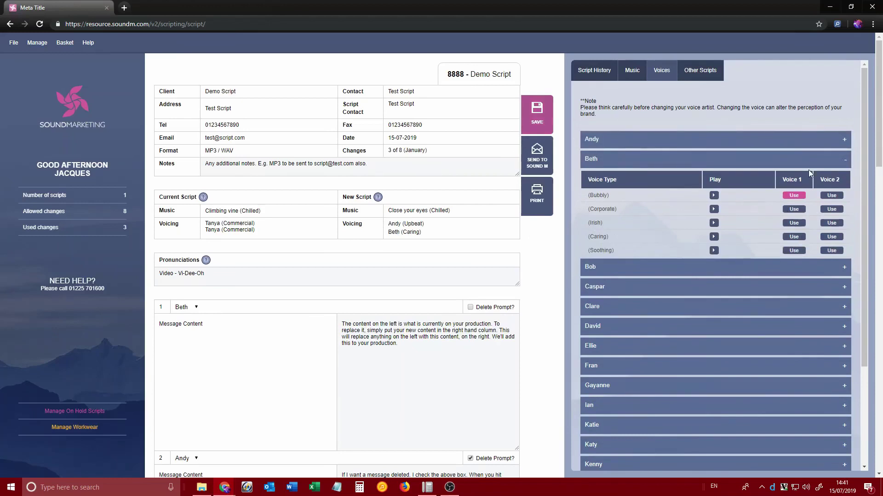
left_click(808, 163)
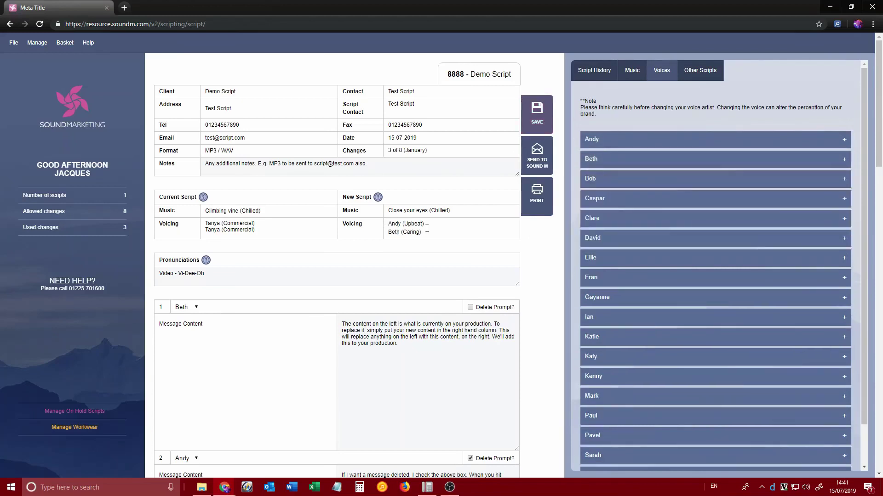
Step: Save Demo Script 8888 with its Andy (Upbeat) and Beth (Caring) voicing
left_click(531, 123)
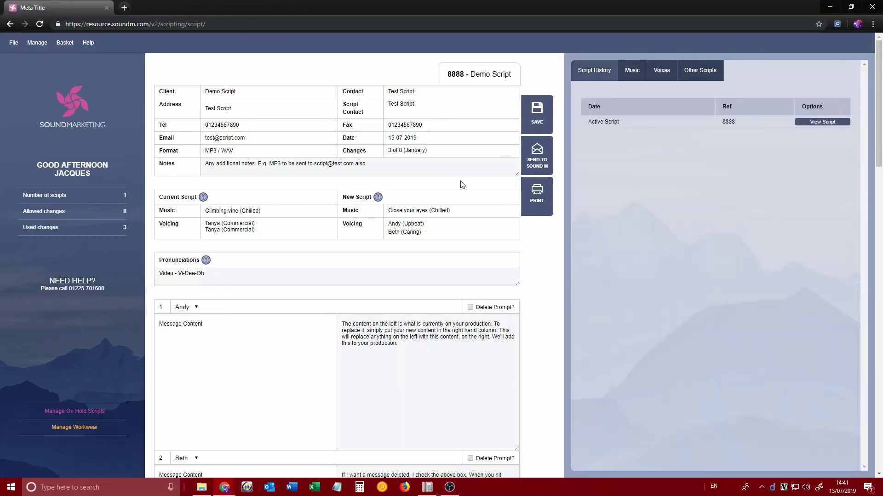
scroll(462, 185, "down", 2)
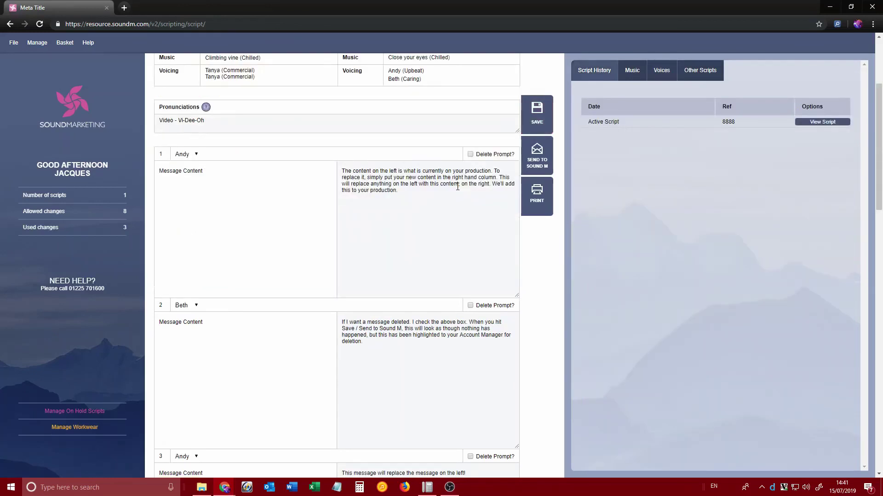
scroll(423, 276, "down", 1)
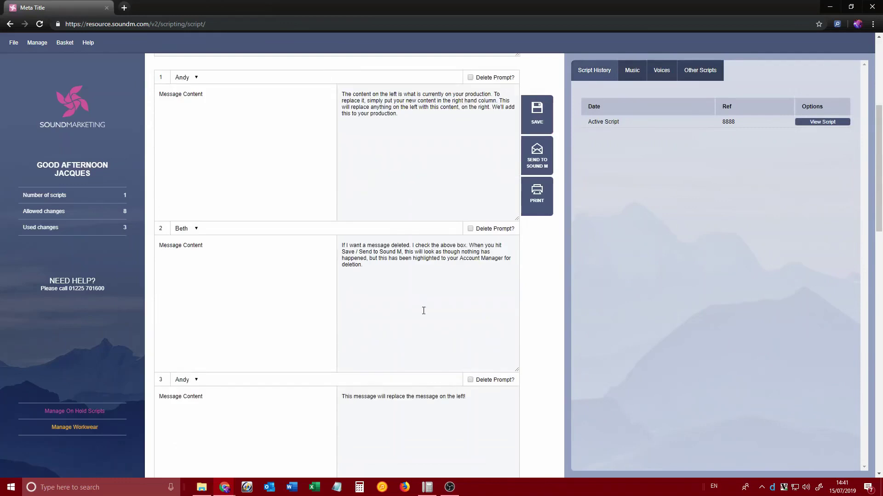
scroll(424, 311, "up", 1)
scroll(416, 259, "up", 1)
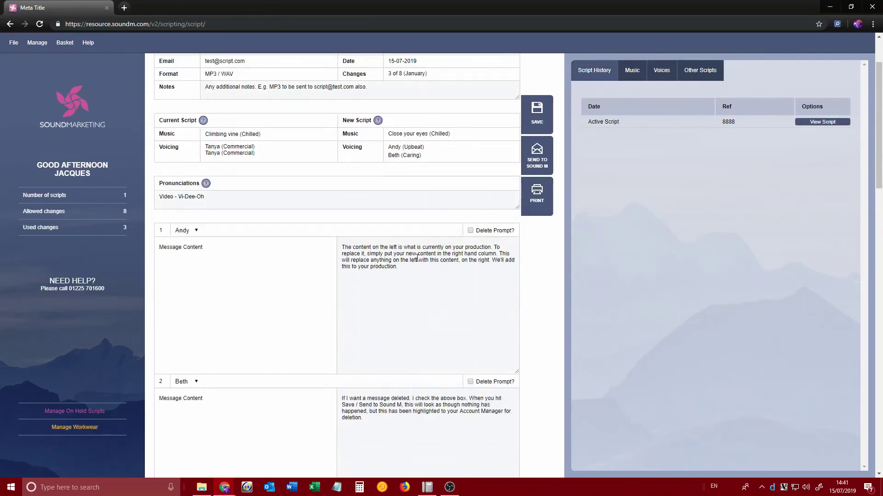
scroll(416, 259, "up", 1)
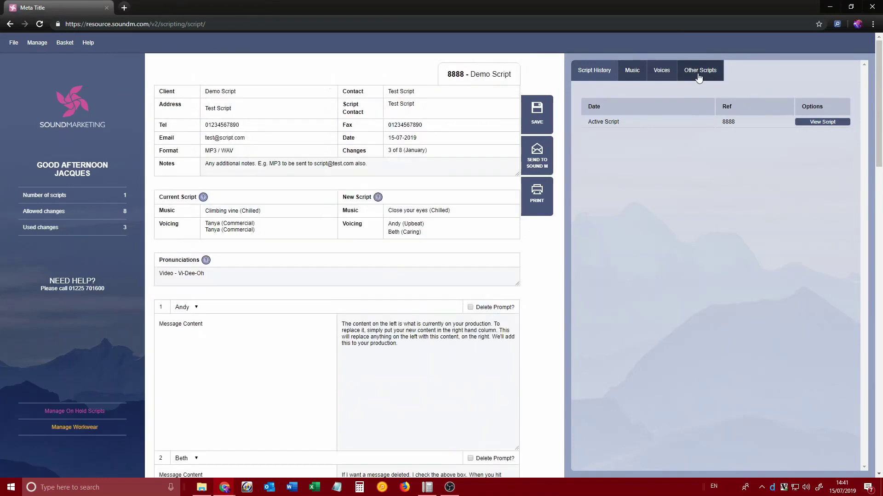
Step: Show the Other Scripts list, which contains only script 8888, Demo Script
left_click(698, 74)
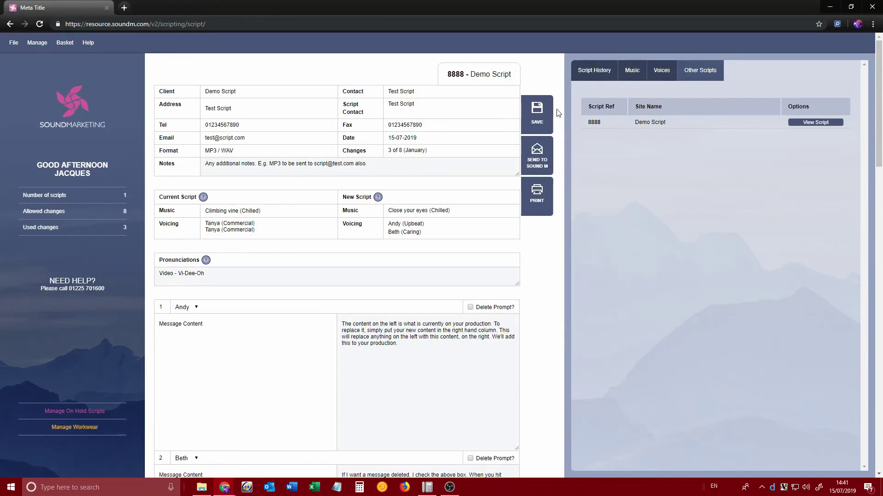
Step: Send Demo Script 8888 to Sound Marketing for production
left_click(541, 163)
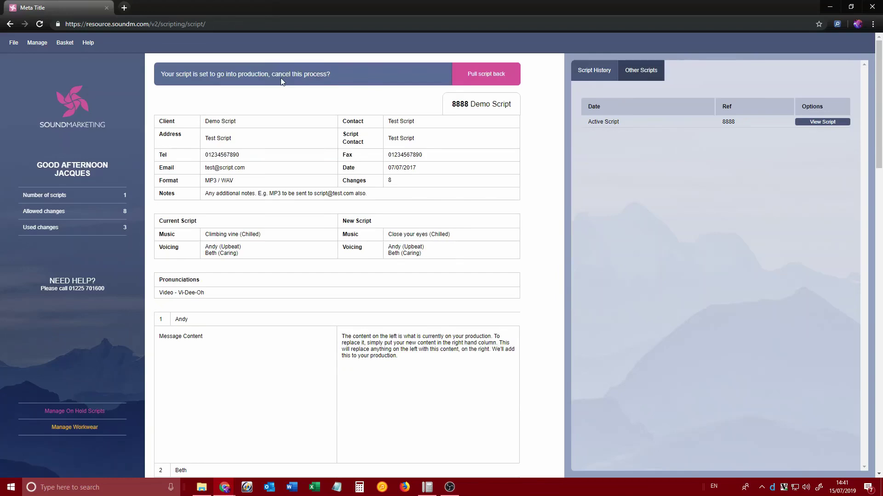
Step: Pull script 8888 back, extend message 2, and add 'The Sale is on on Monday' as prompt 4
left_click(492, 82)
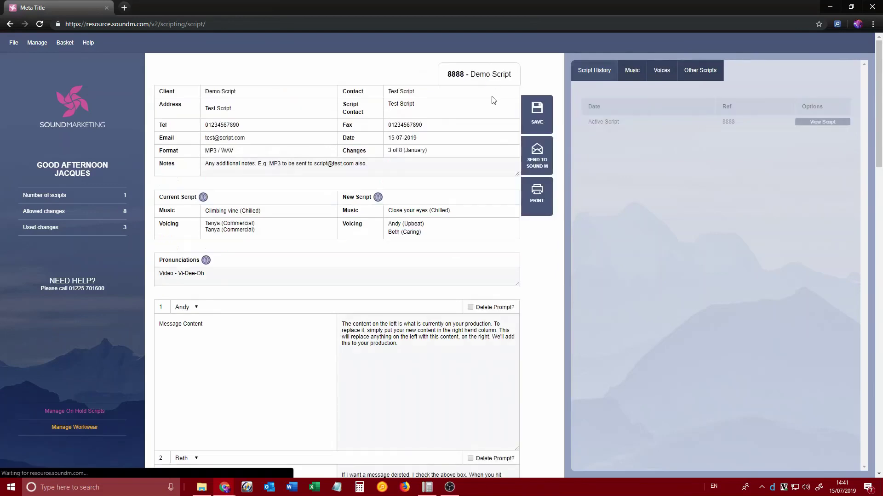
scroll(492, 99, "down", 2)
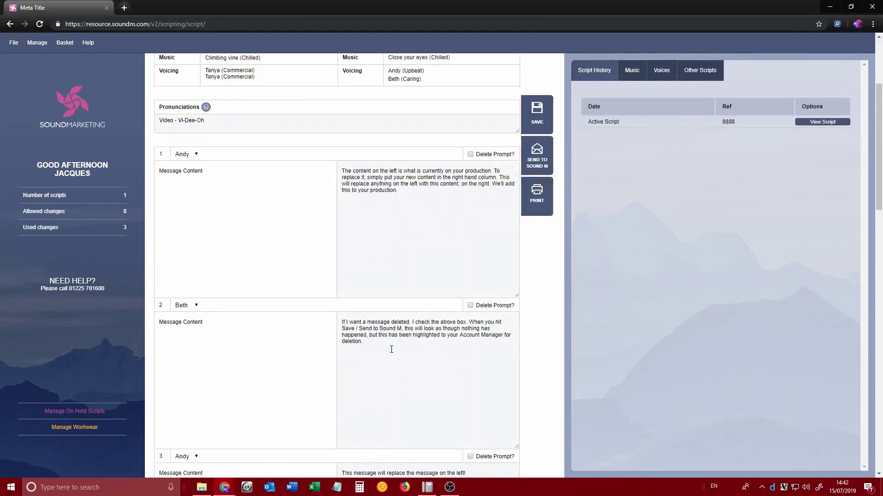
left_click(391, 349)
type("I forgot I nee")
type("ded another message.")
scroll(467, 361, "down", 4)
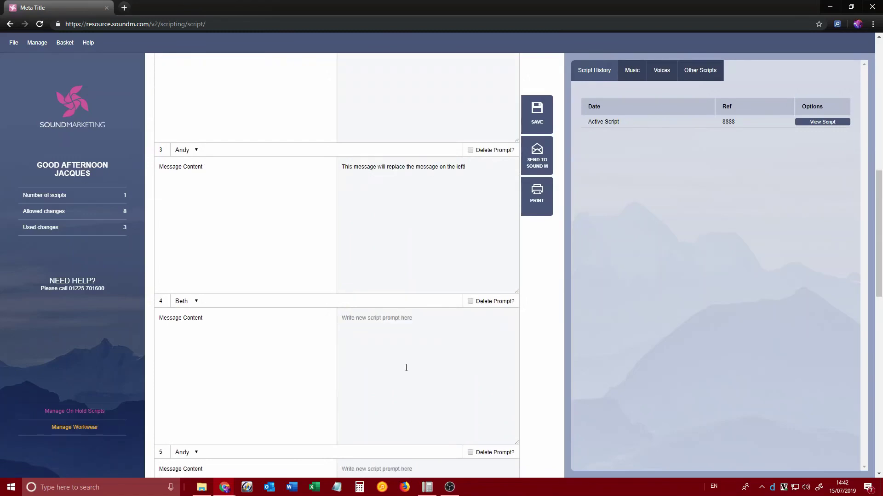
left_click(406, 368)
type("The Sale is on on Monday")
scroll(405, 368, "up", 5)
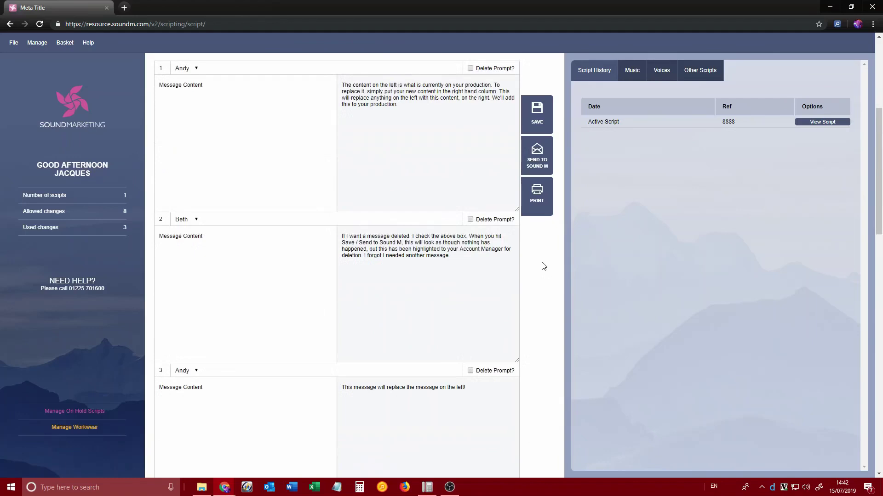
scroll(542, 265, "up", 3)
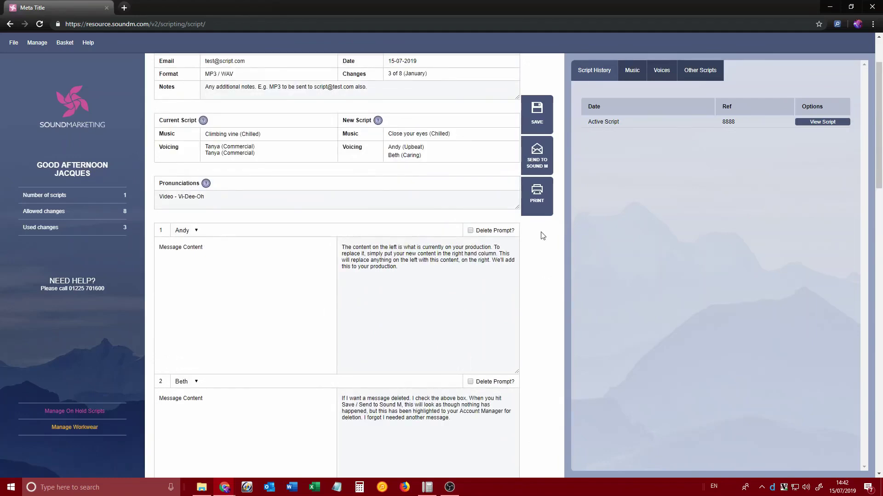
scroll(541, 235, "down", 1)
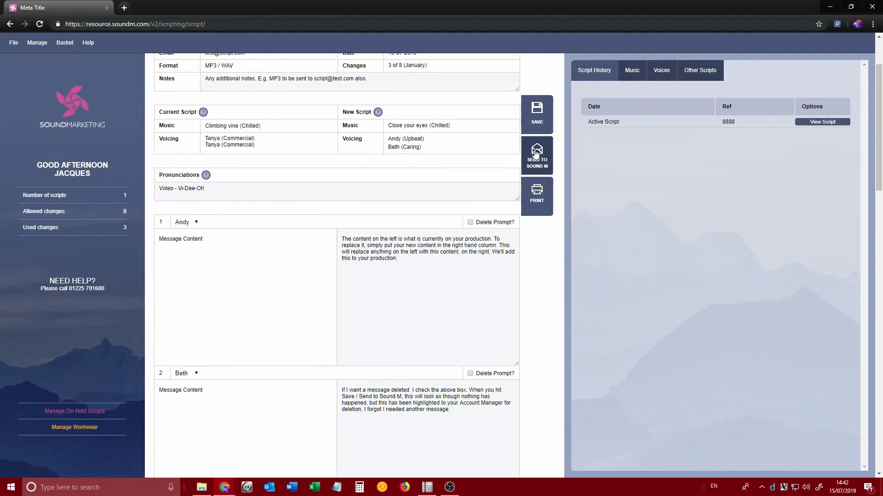
Step: Send the updated script to production and log out via File > Exit system
left_click(536, 153)
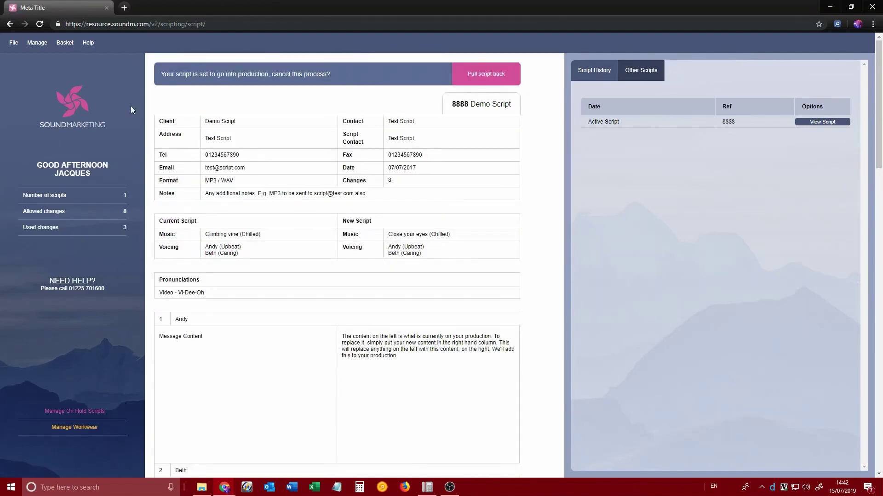
left_click(14, 42)
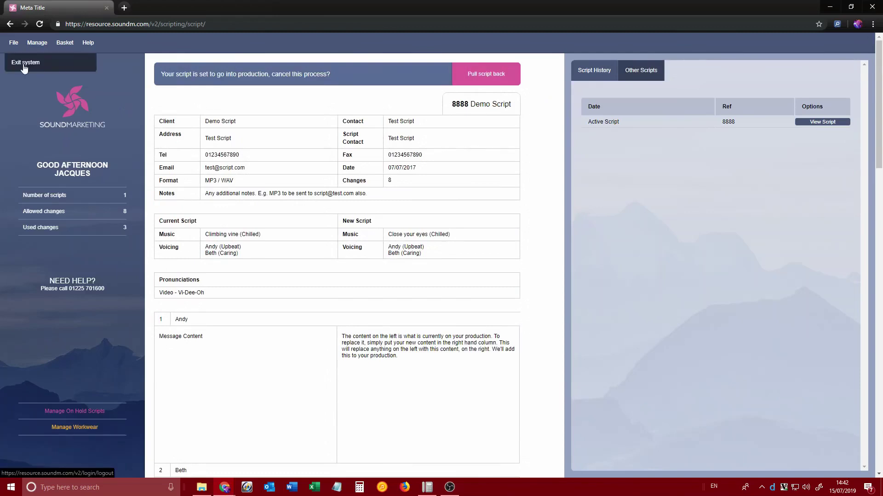
left_click(26, 63)
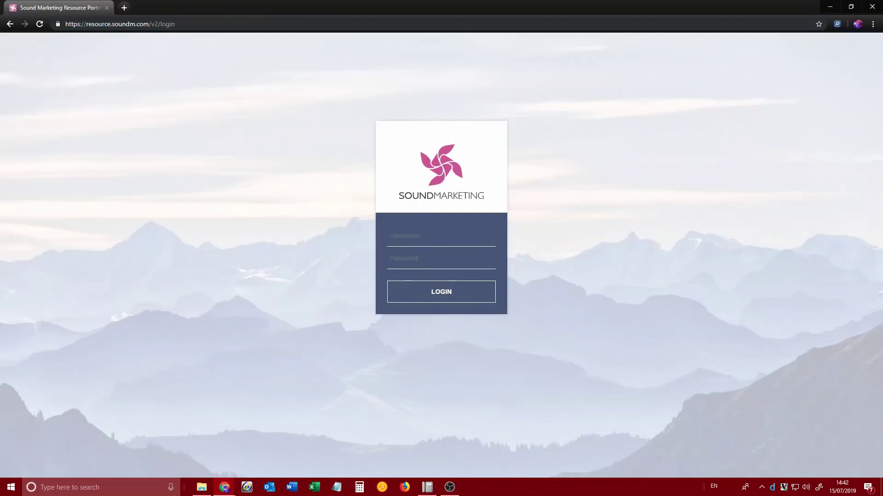